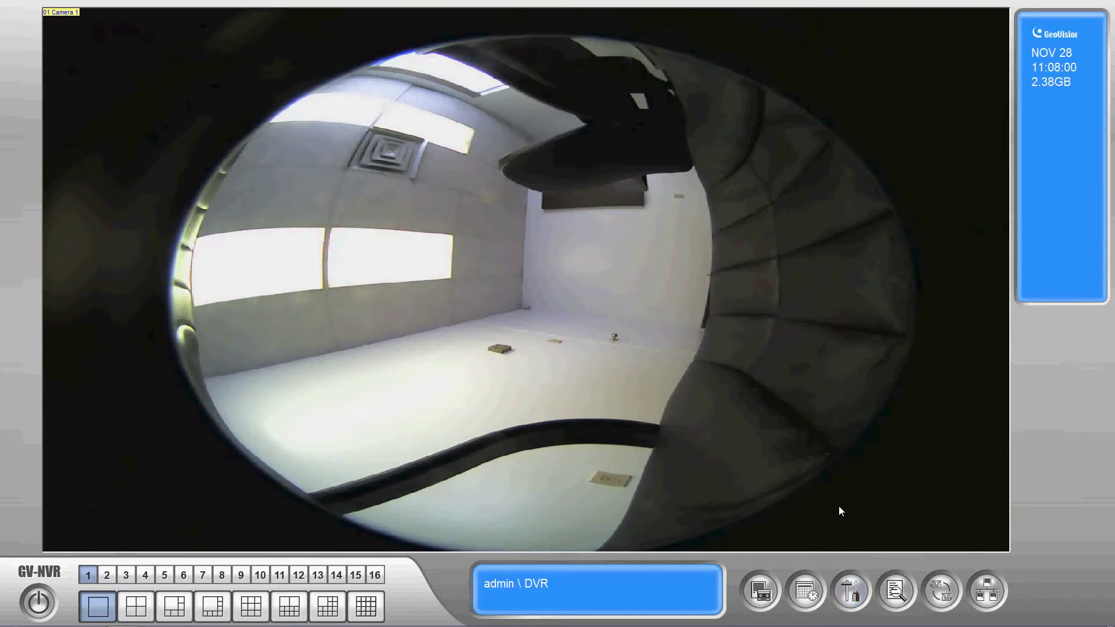
Step: Open the local account password setup and enable the disabled Guest account
click(853, 593)
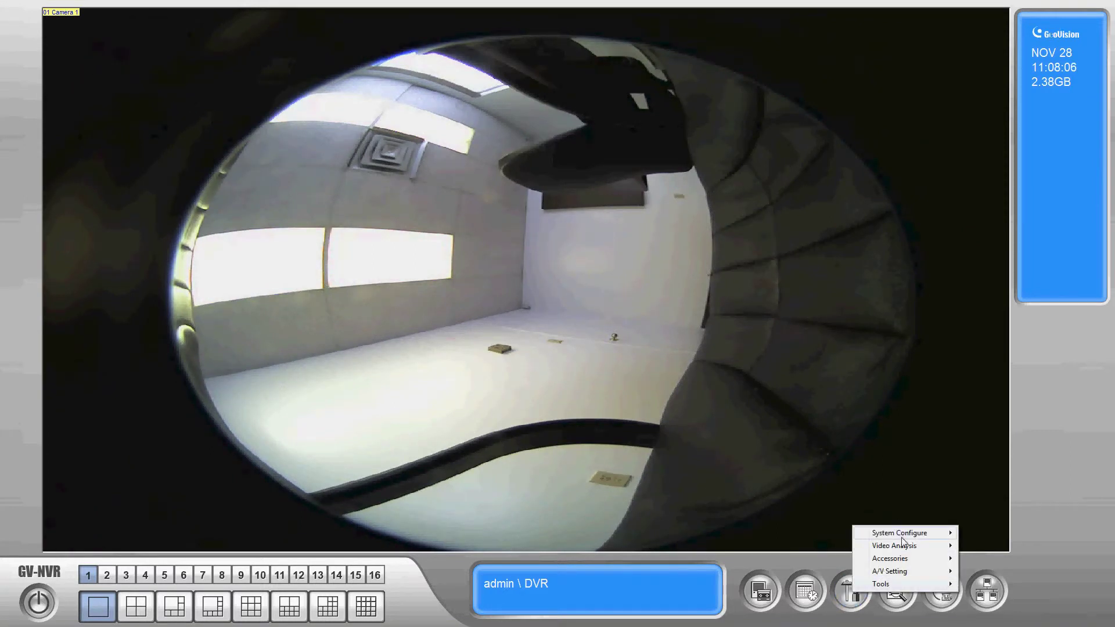
mouse_move(903, 536)
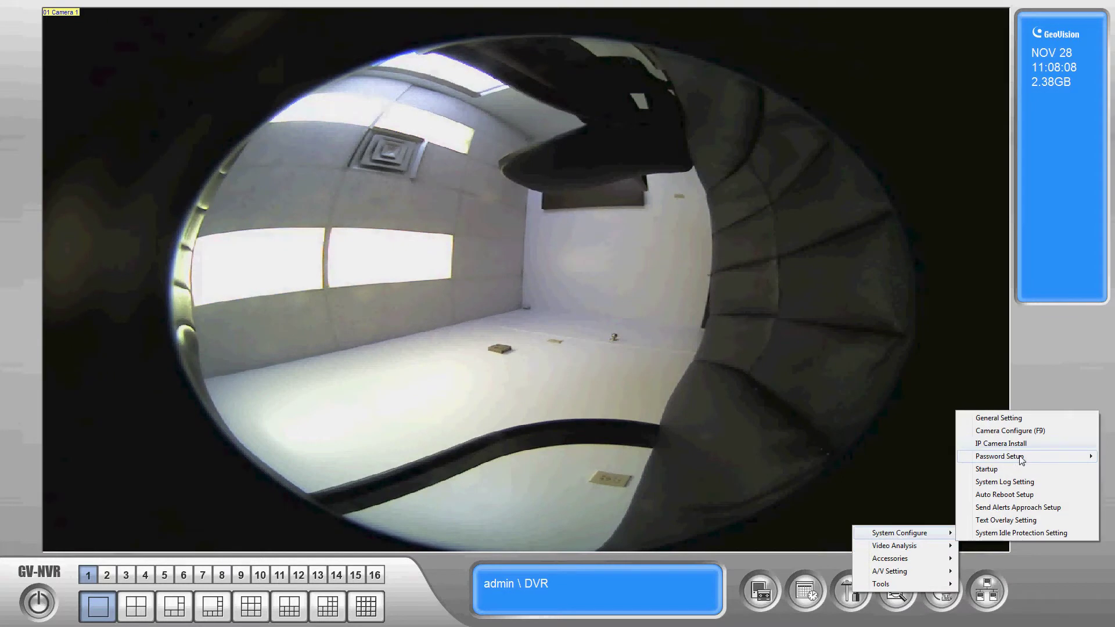
mouse_move(1021, 460)
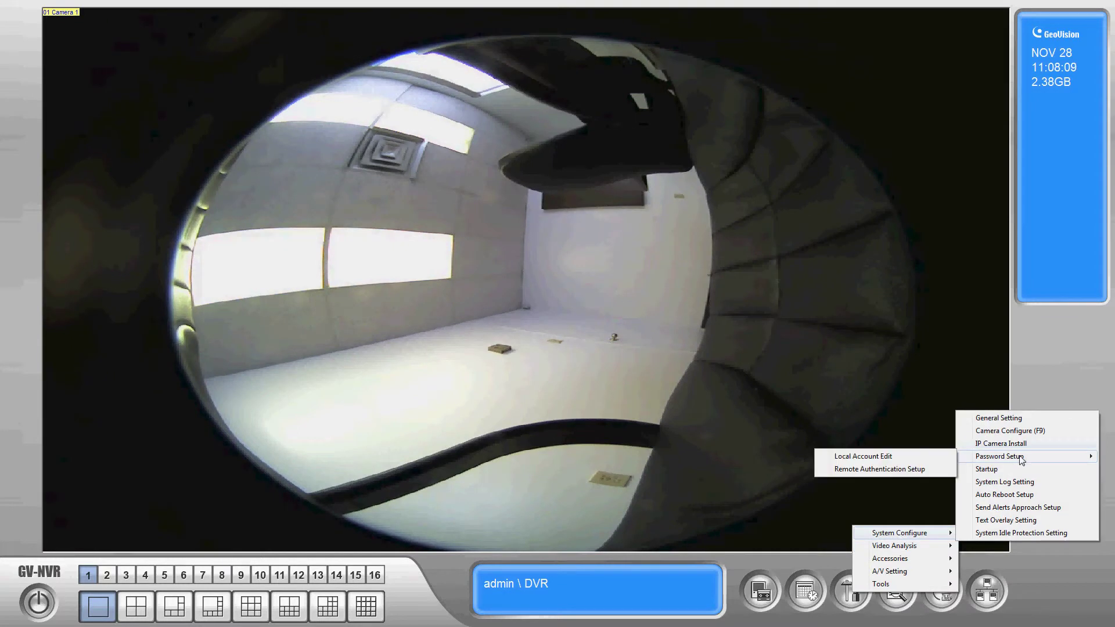
click(900, 457)
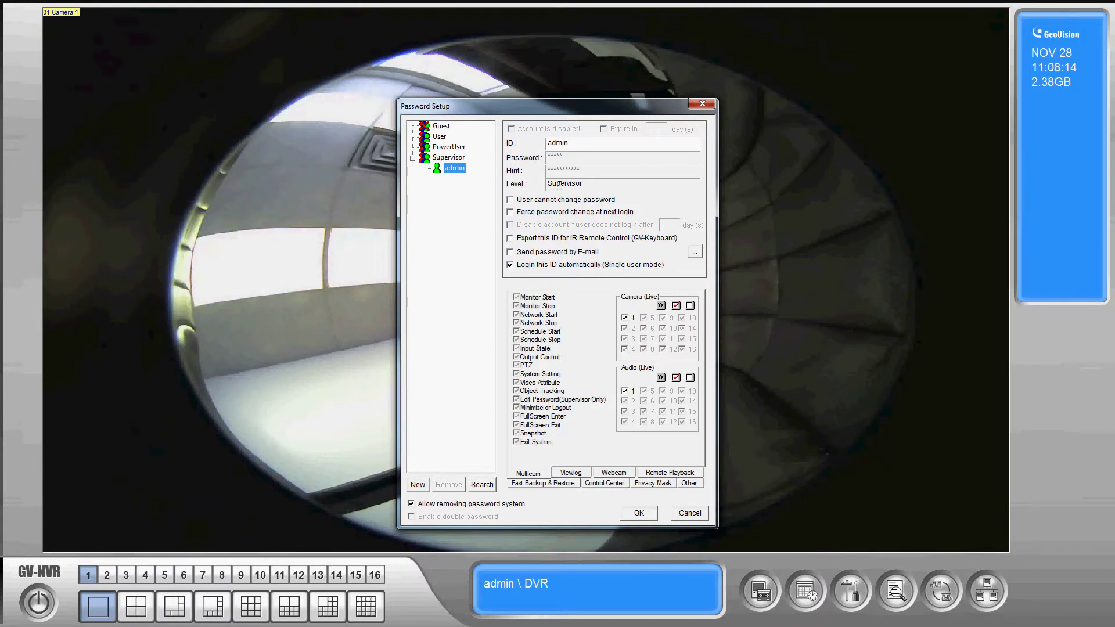
click(440, 127)
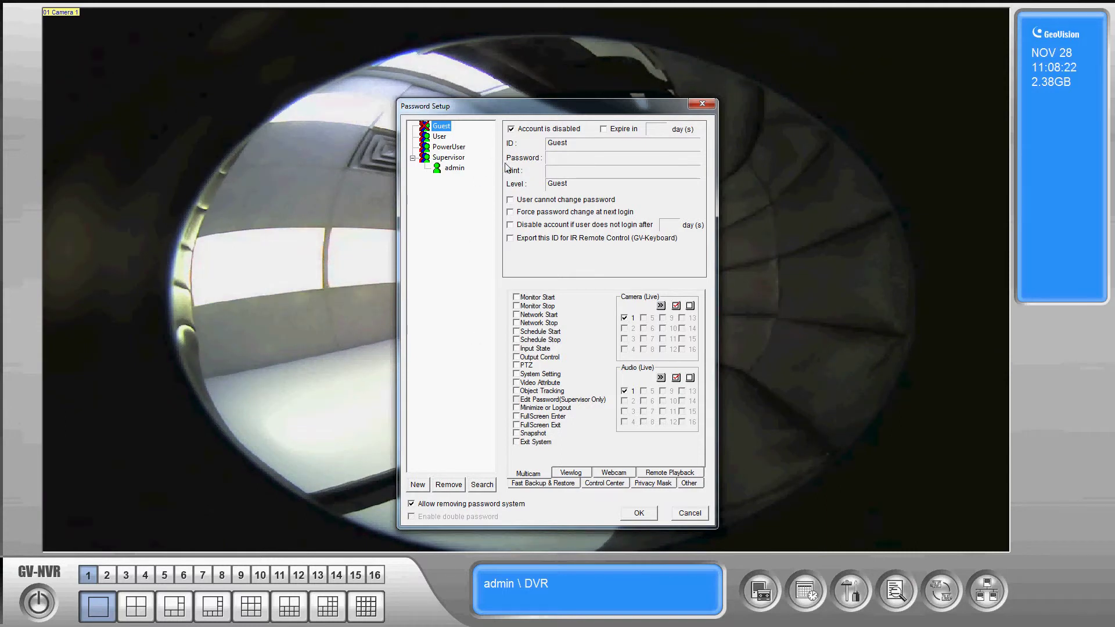
click(511, 129)
Step: Add a new account at the User level with the ID "End User", leaving its password blank
click(440, 137)
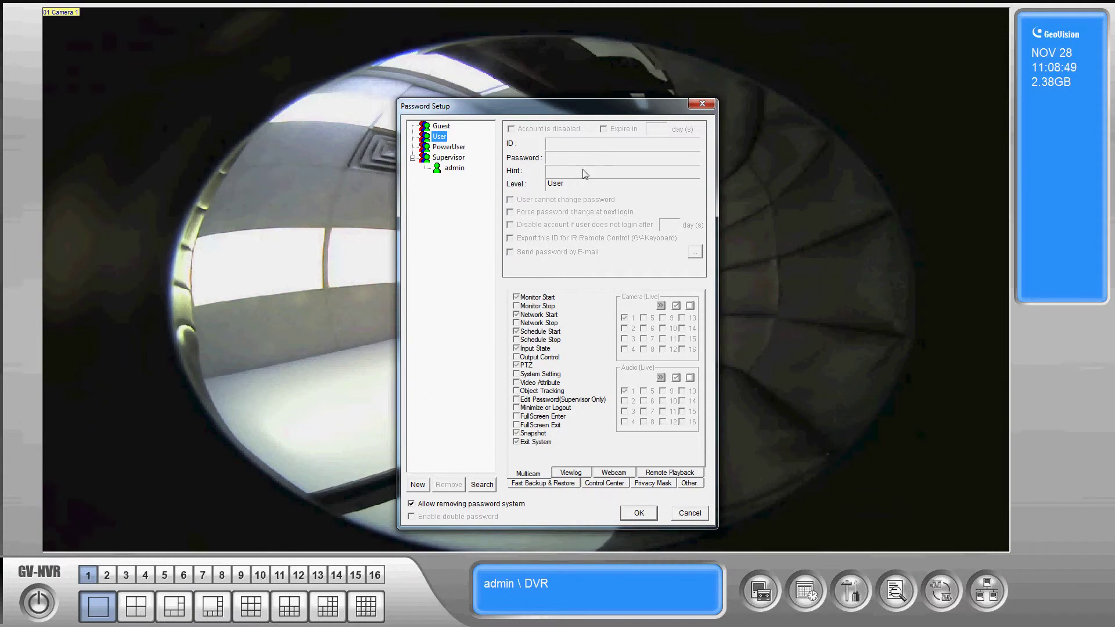
right_click(440, 141)
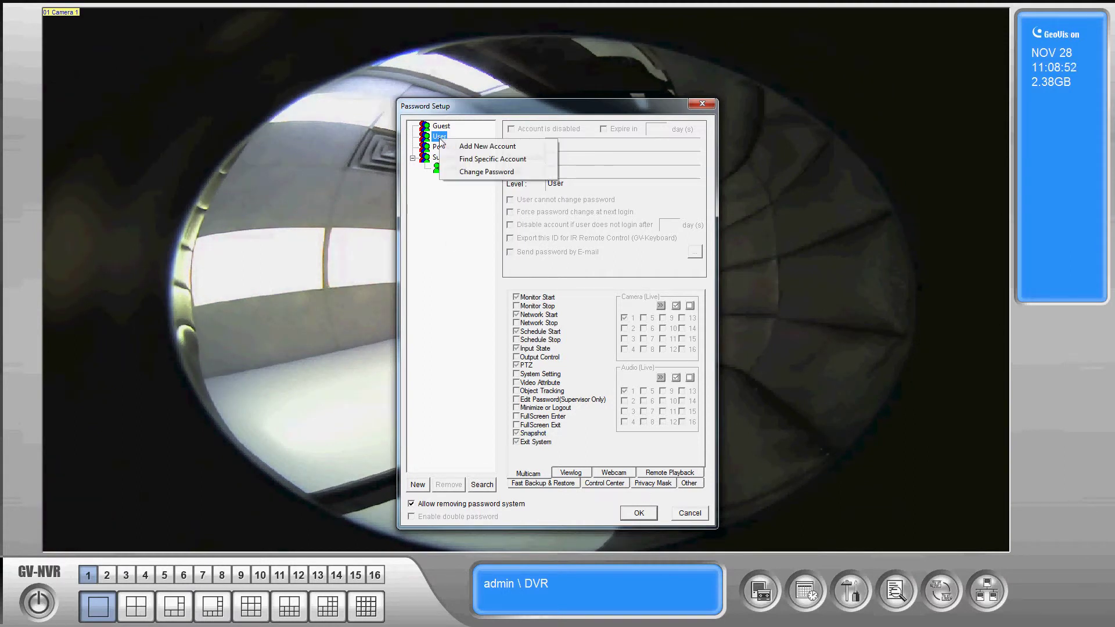
click(481, 148)
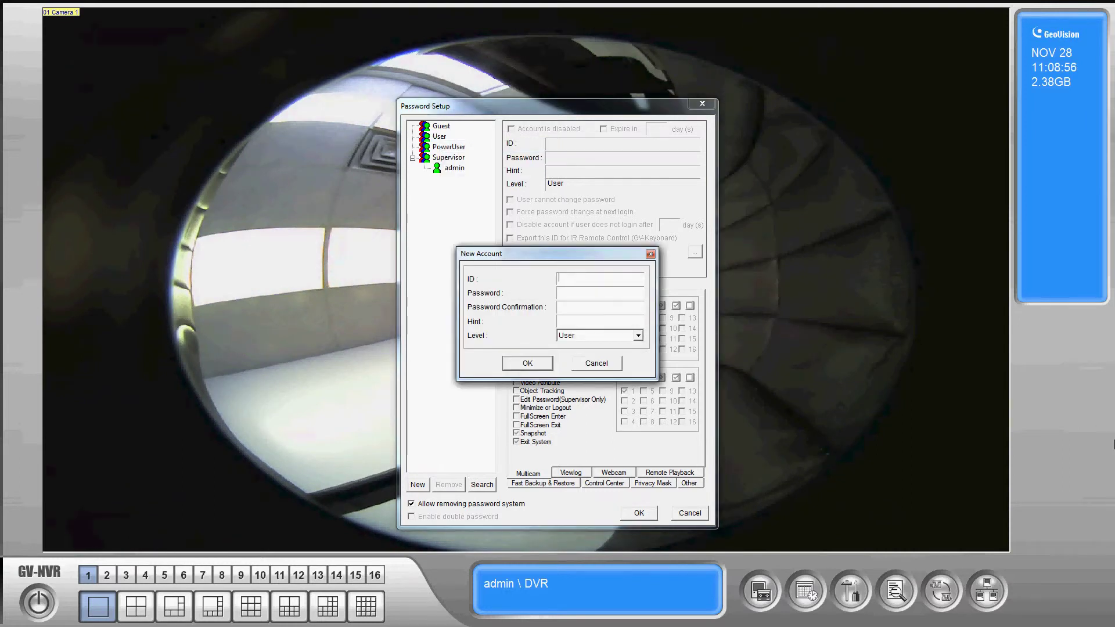
text(End User)
click(531, 369)
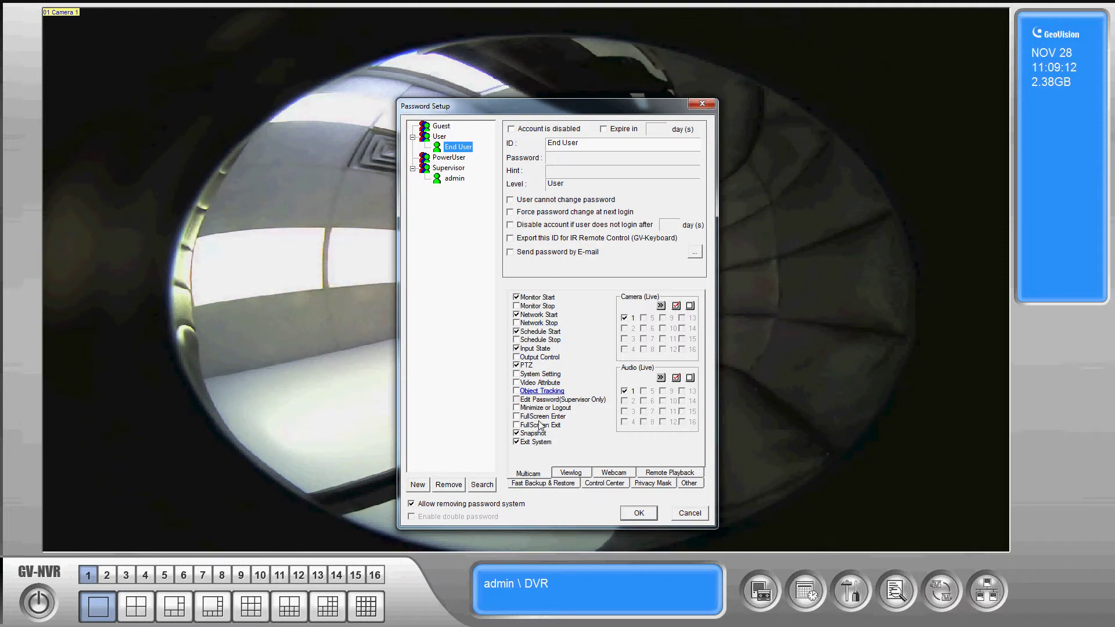
Step: In End User's Viewlog permissions, grant event log access to cameras 2 to 6 and 10 to 16, and disallow Export AVI
click(516, 366)
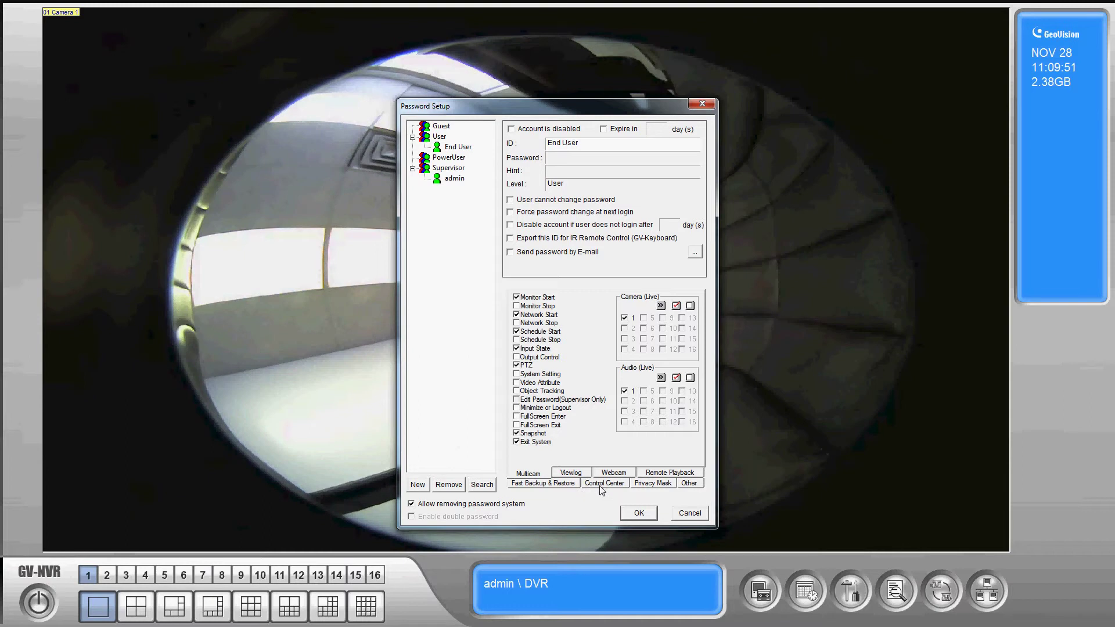
click(578, 475)
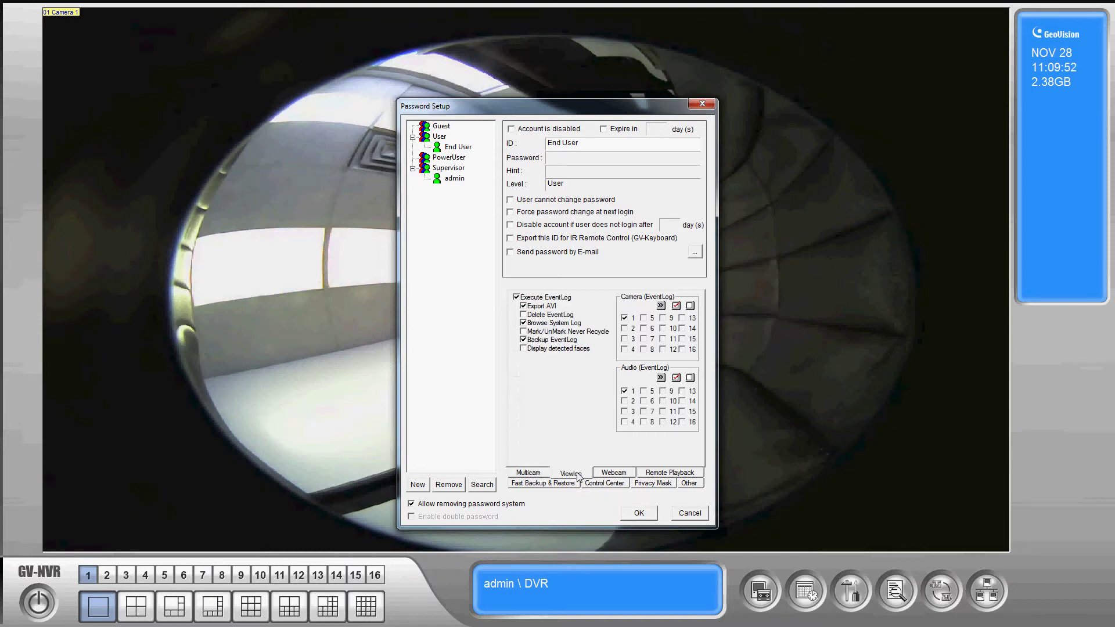
click(625, 329)
click(625, 339)
click(625, 350)
click(643, 319)
click(643, 329)
click(664, 329)
click(664, 339)
click(664, 350)
click(683, 318)
click(683, 329)
click(683, 340)
click(684, 350)
click(524, 307)
Step: Allow End User to stop the RPB server and to execute Backup & Restore
click(615, 475)
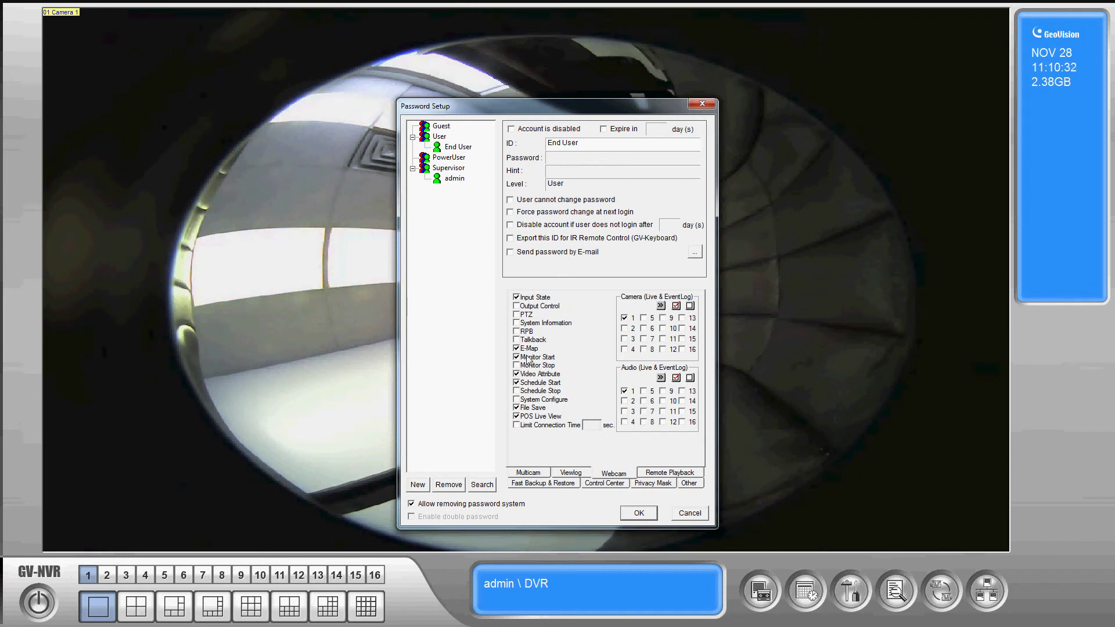
click(677, 475)
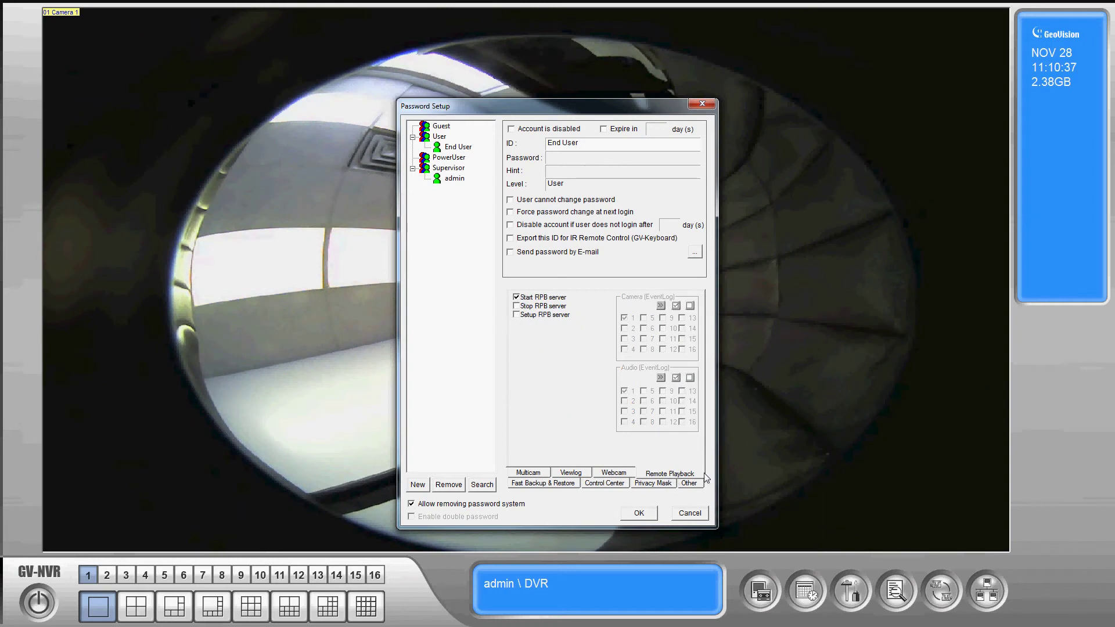
click(517, 306)
click(545, 485)
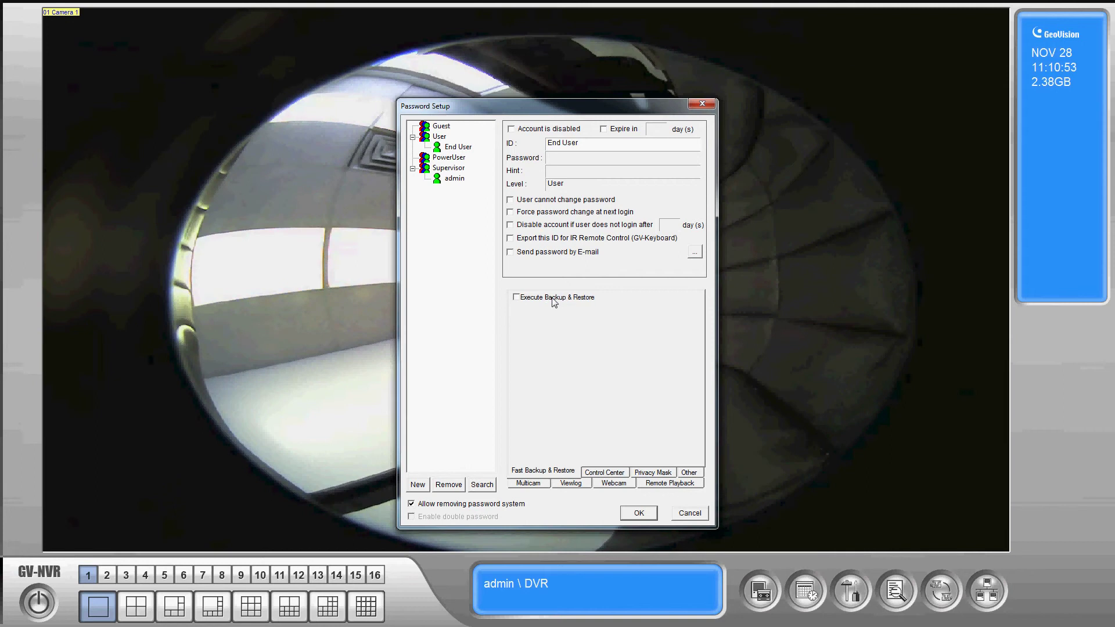
click(517, 297)
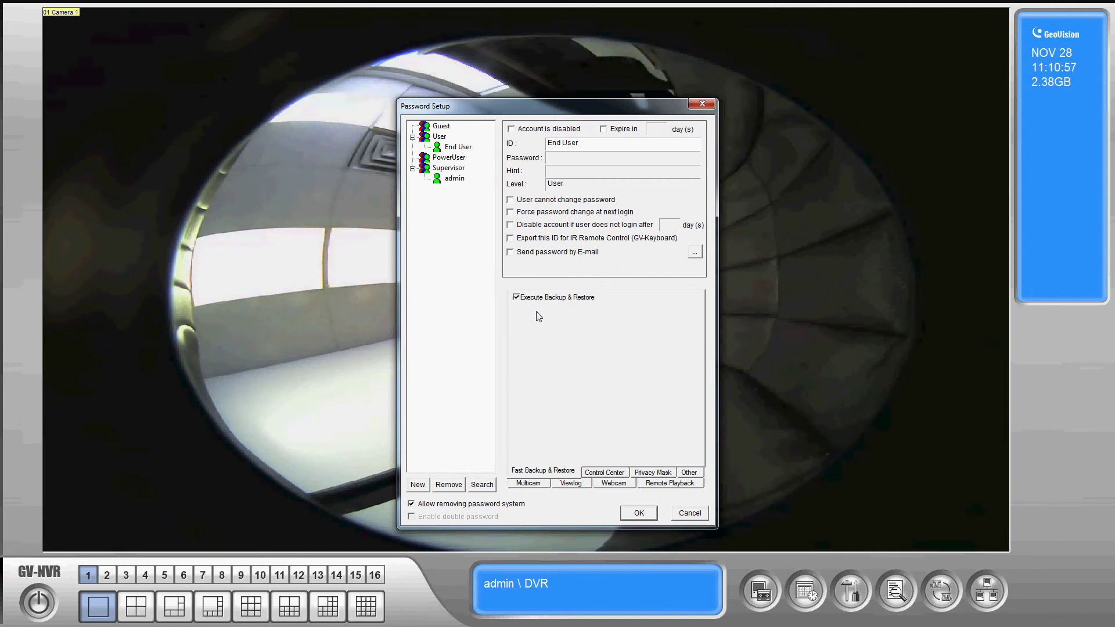
Step: Review End User's permissions for Control Center, Privacy Mask and the remaining miscellaneous functions
click(619, 478)
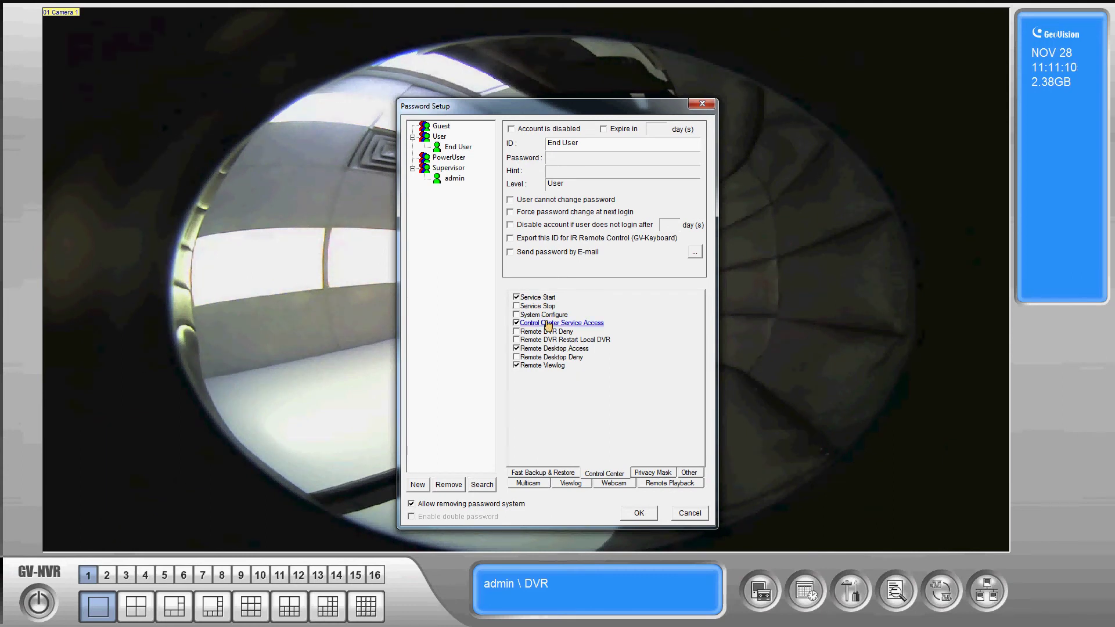
click(657, 474)
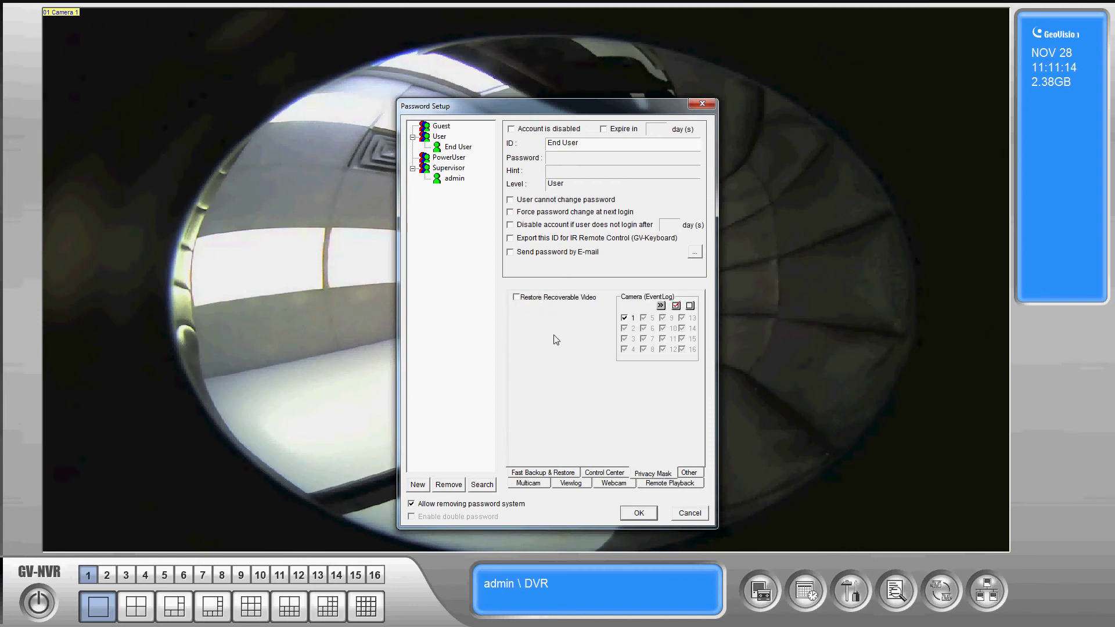
click(698, 474)
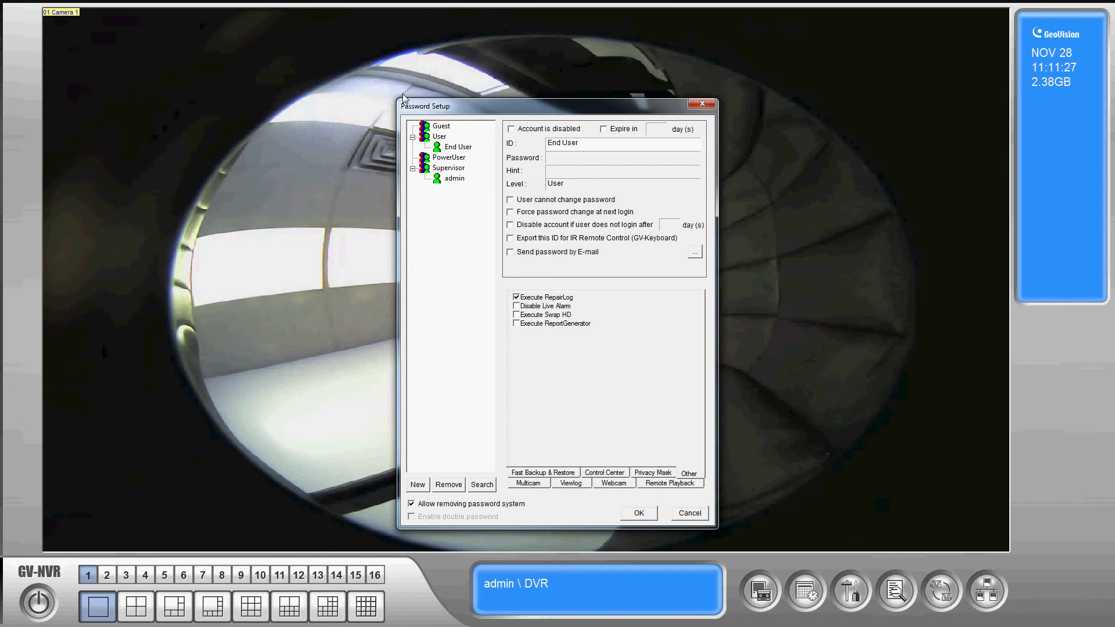
Step: Review the default permissions of the PowerUser and Supervisor levels, including their Multicam rights
click(458, 162)
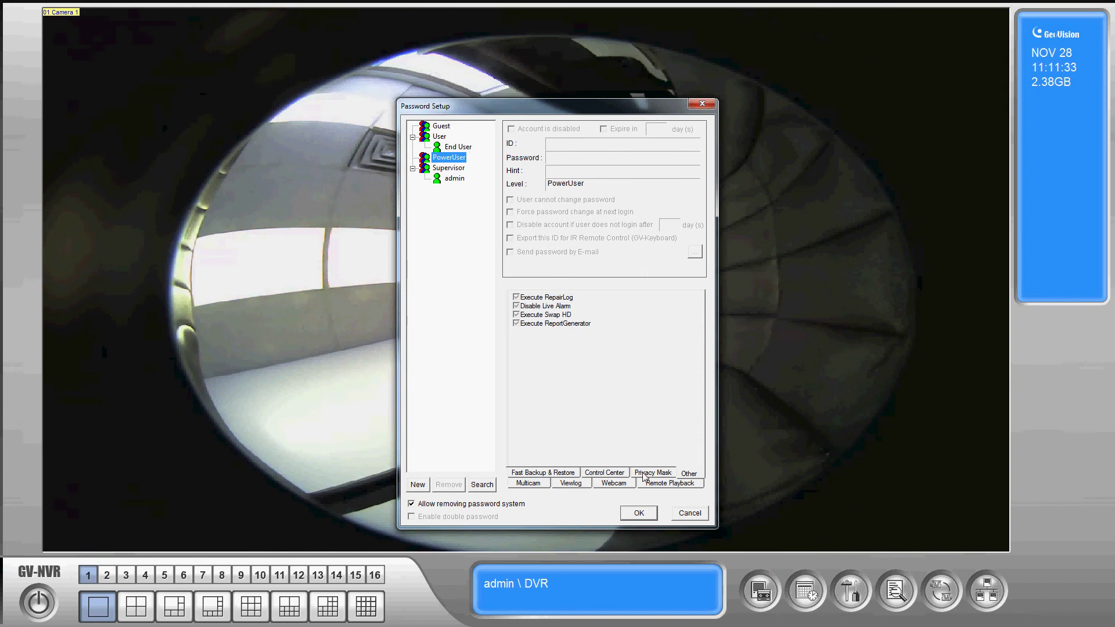
click(542, 487)
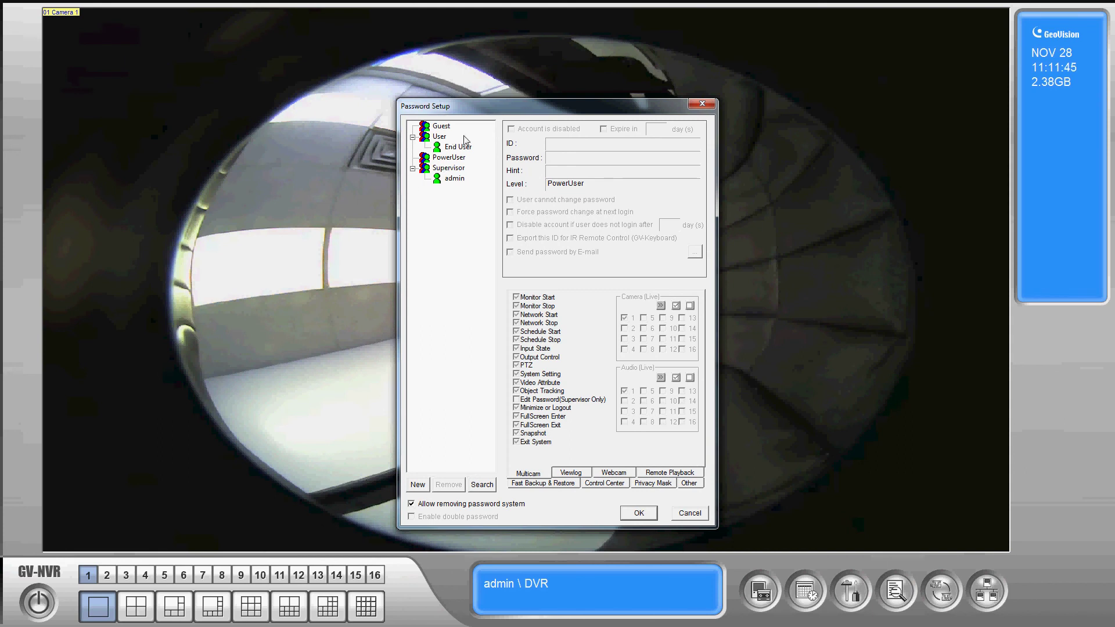
click(460, 159)
click(465, 169)
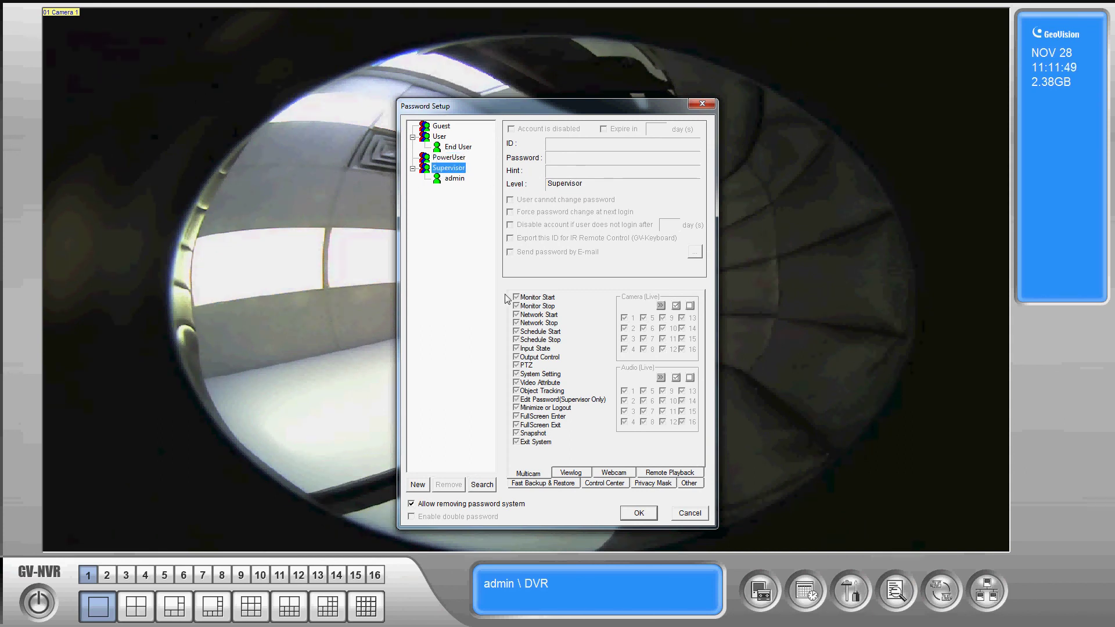